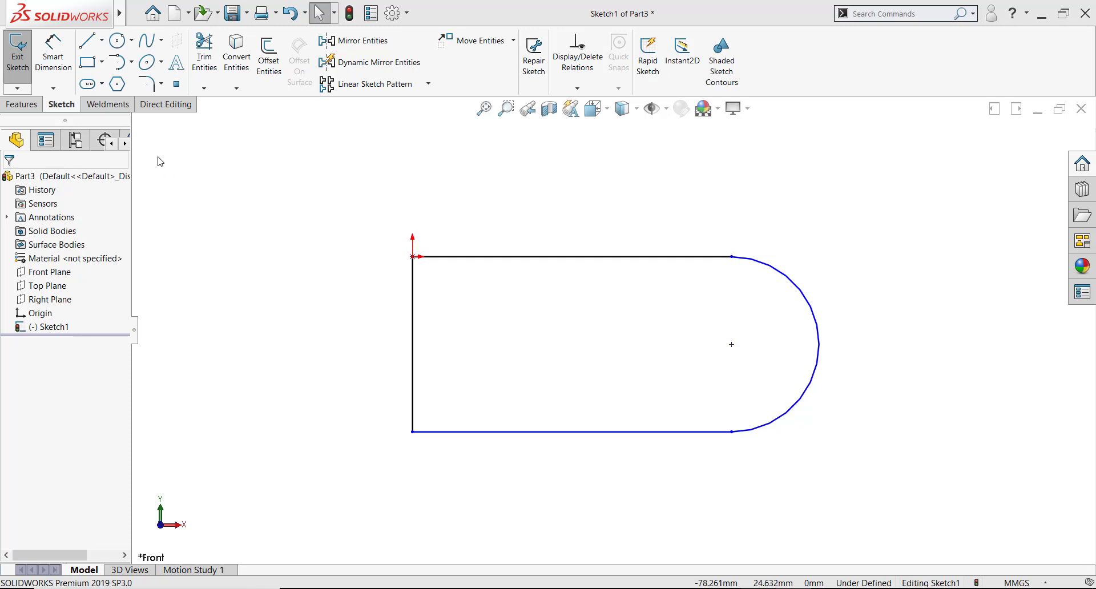
Step: Start Smart Dimension on the sketch of the rectangle with a rounded right end
left_click(58, 56)
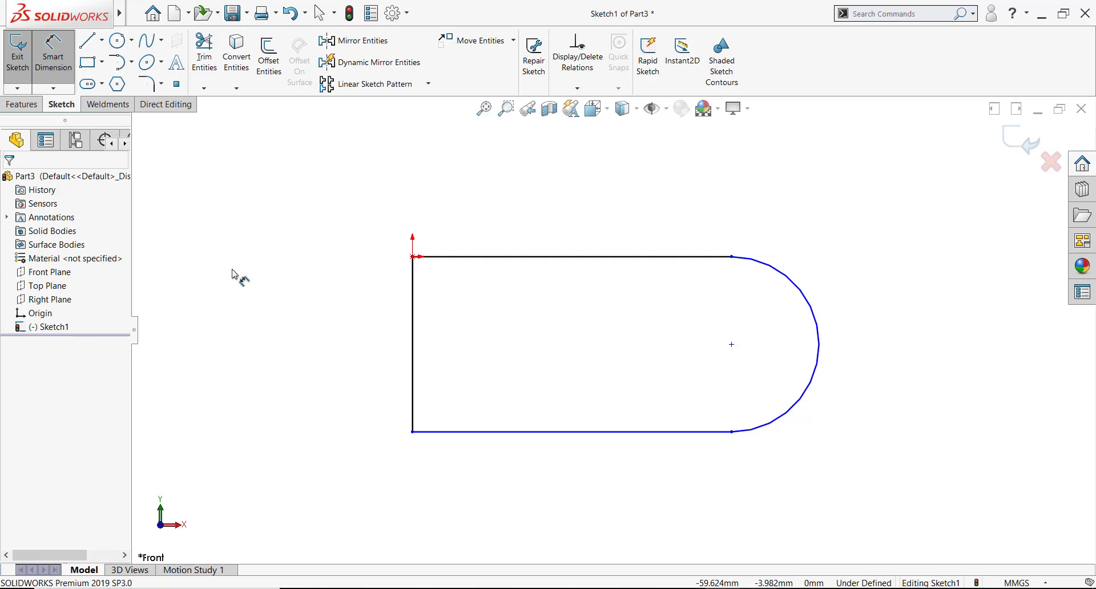
Step: Add a 105.135 horizontal dimension from the left line to the arc centre, placed below
left_click(412, 300)
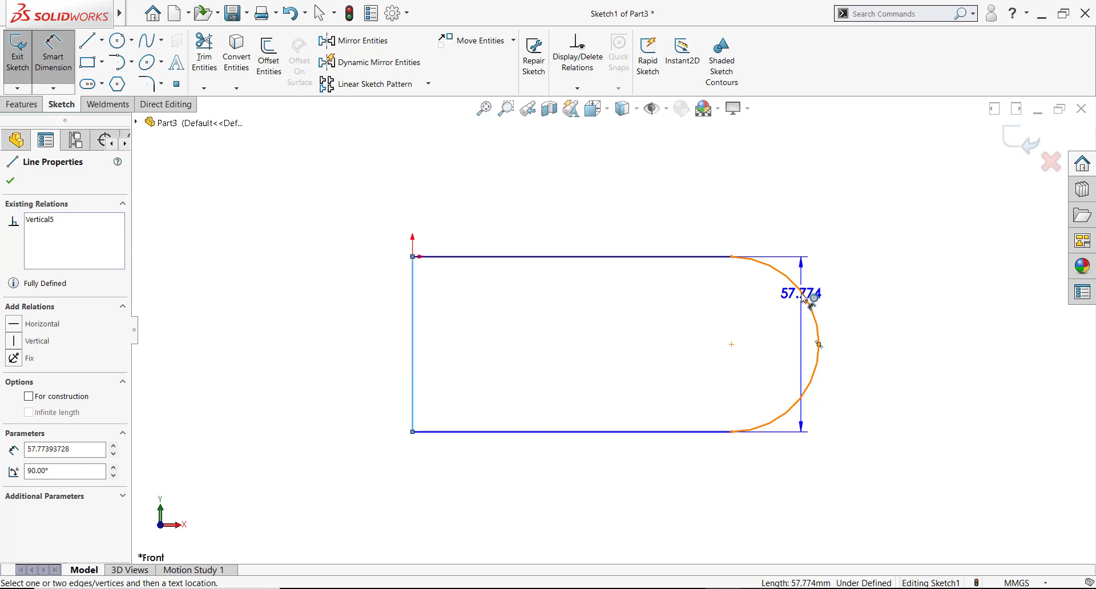
left_click(803, 294)
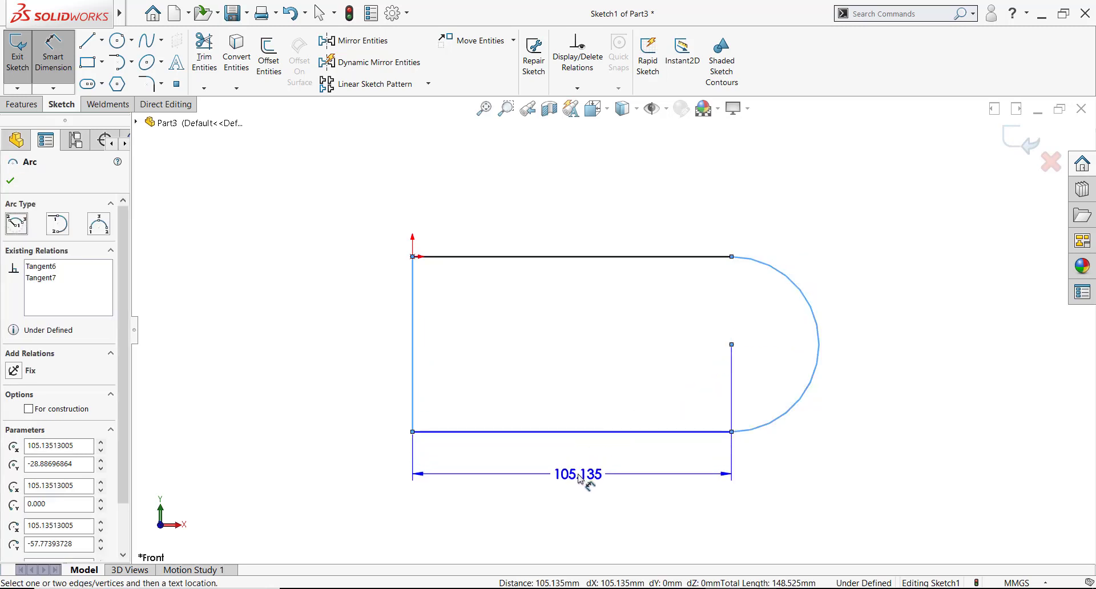
left_click(580, 478)
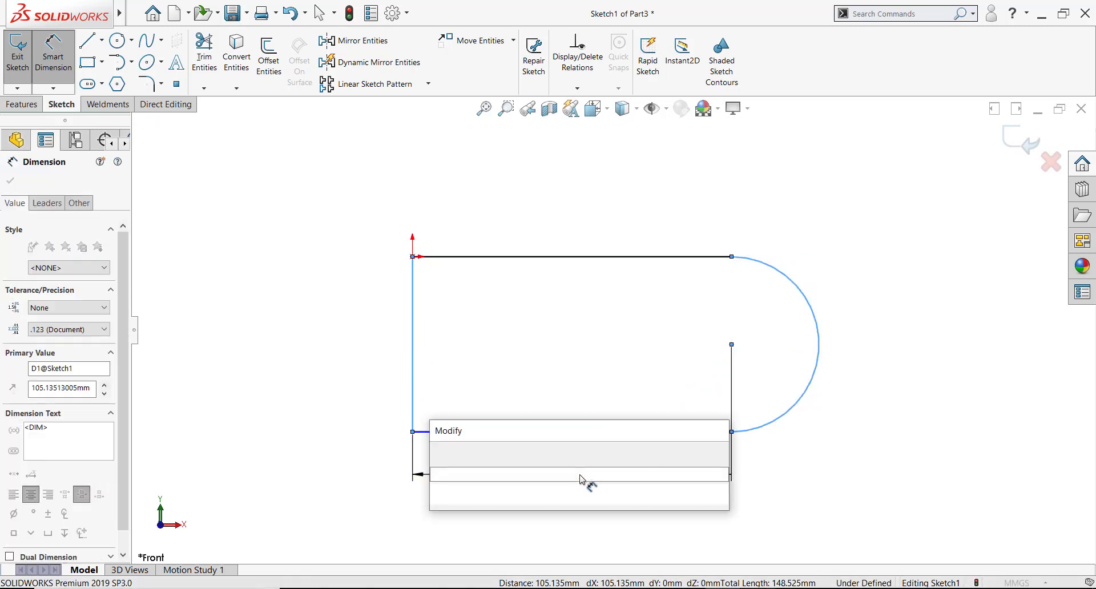
key("Return")
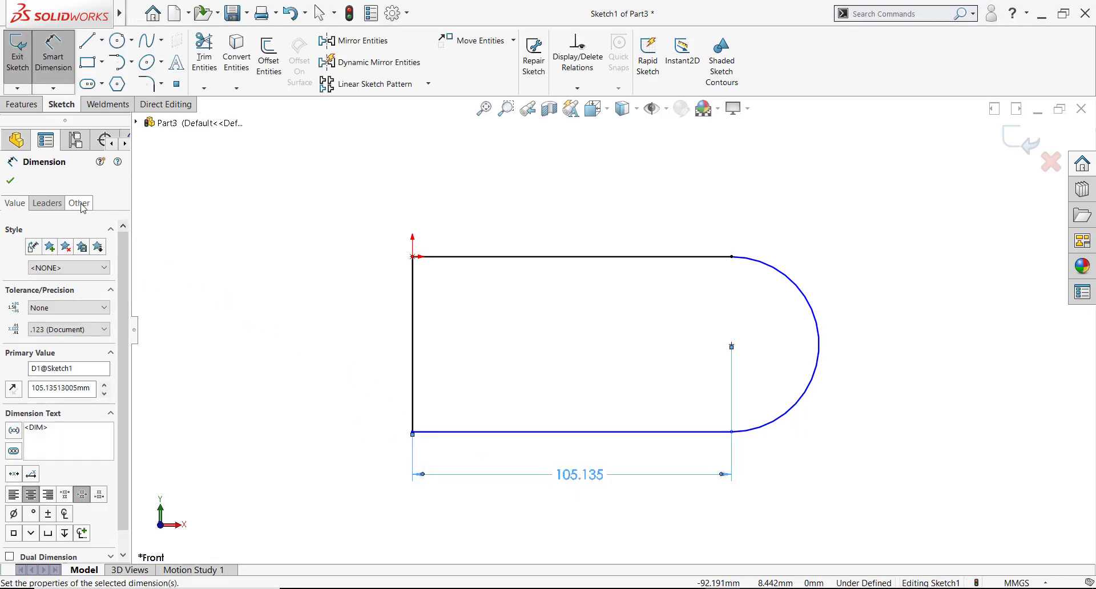
Step: Try the Min and Center arc conditions, then set First arc condition to Max (134.022)
left_click(47, 203)
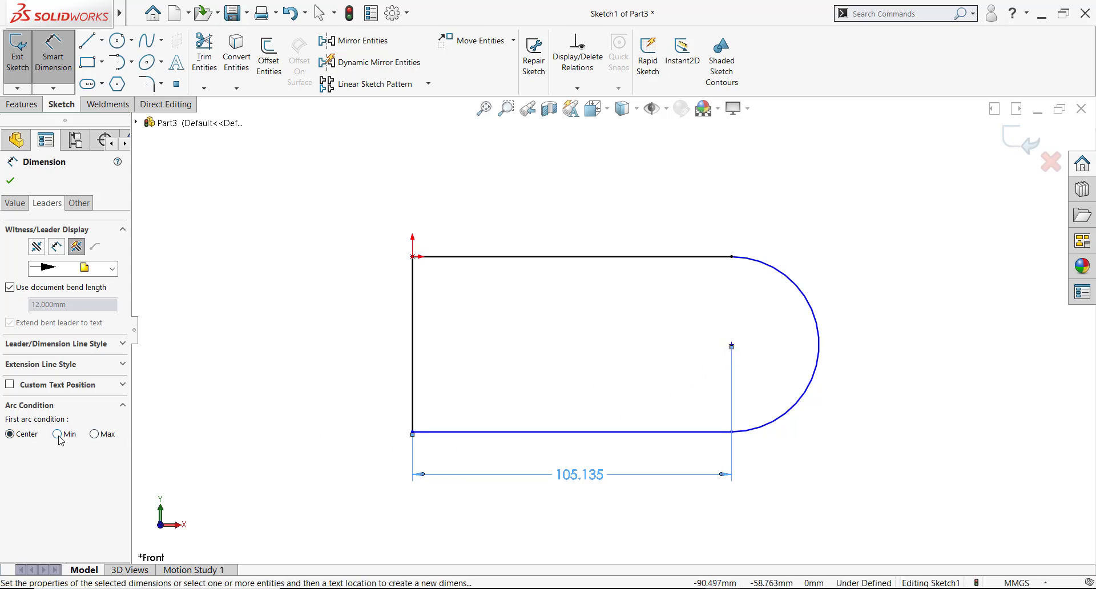
left_click(94, 434)
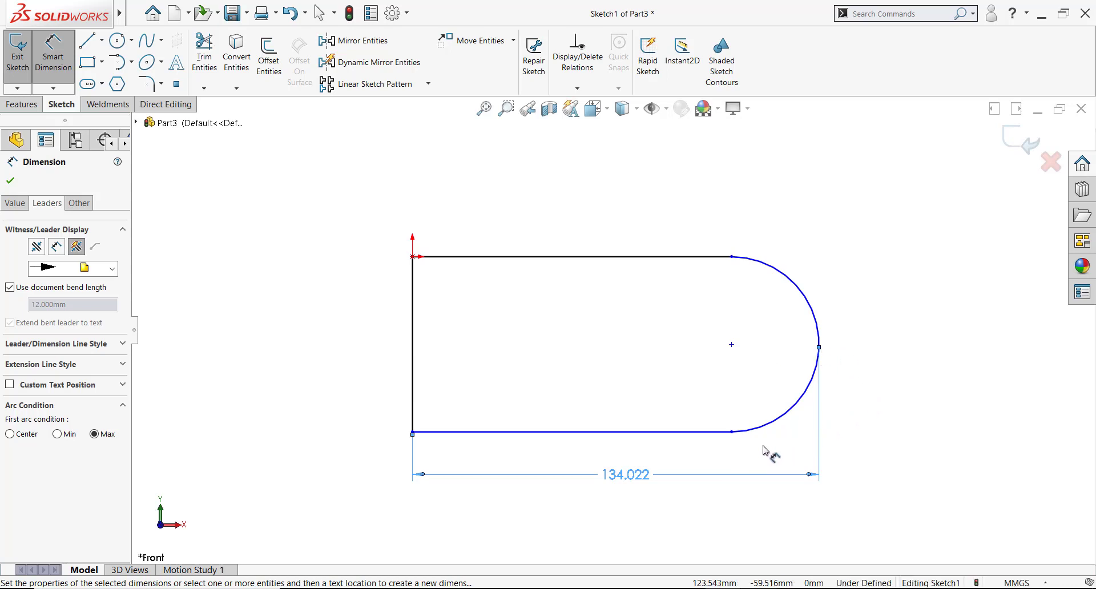
left_click(57, 434)
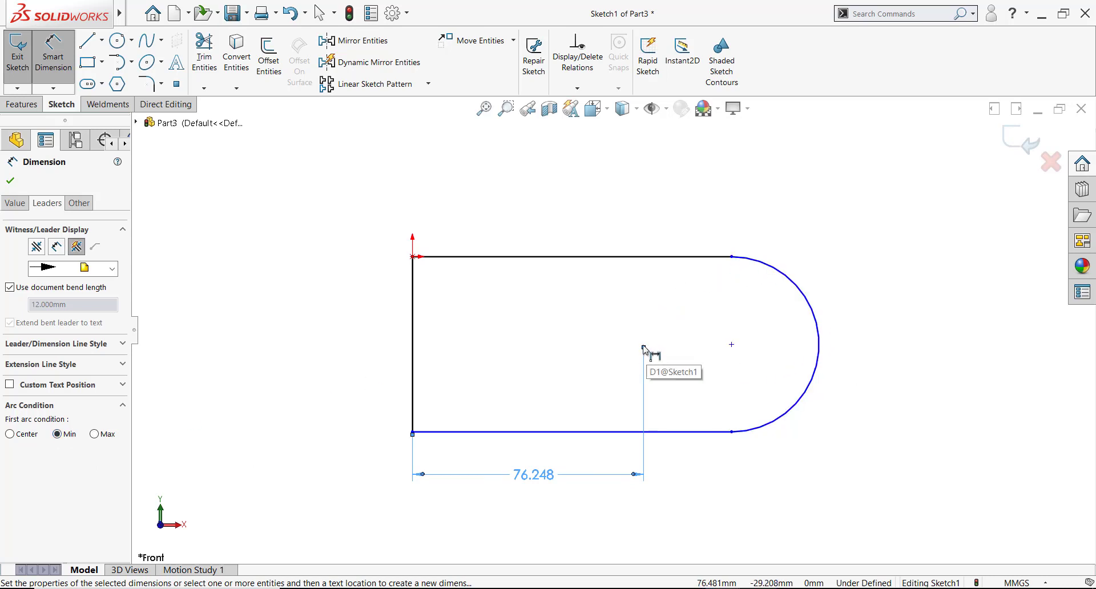
left_click(11, 434)
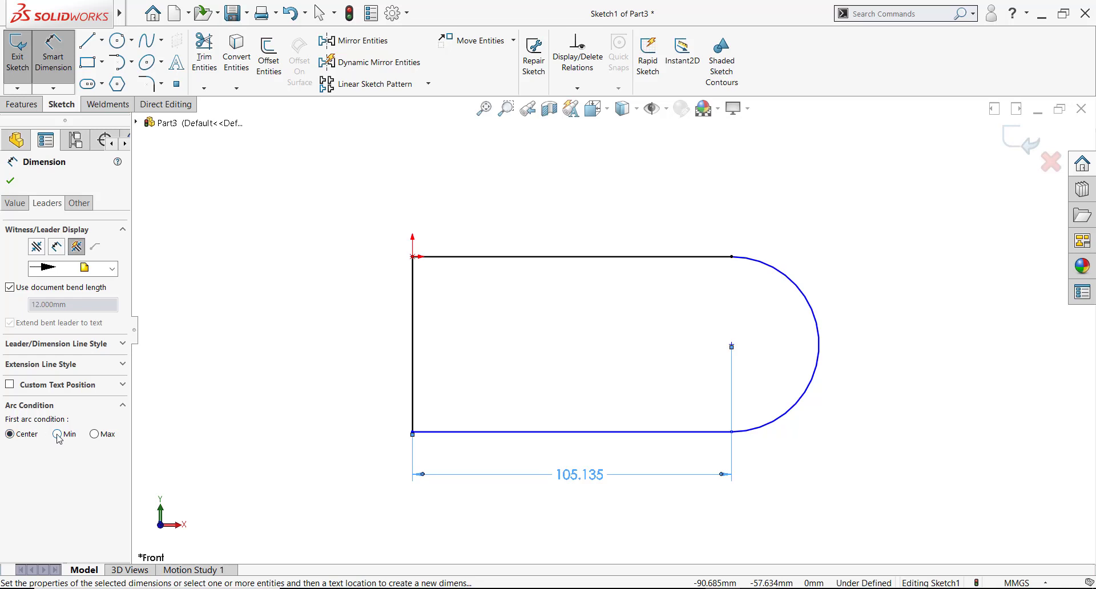
left_click(95, 434)
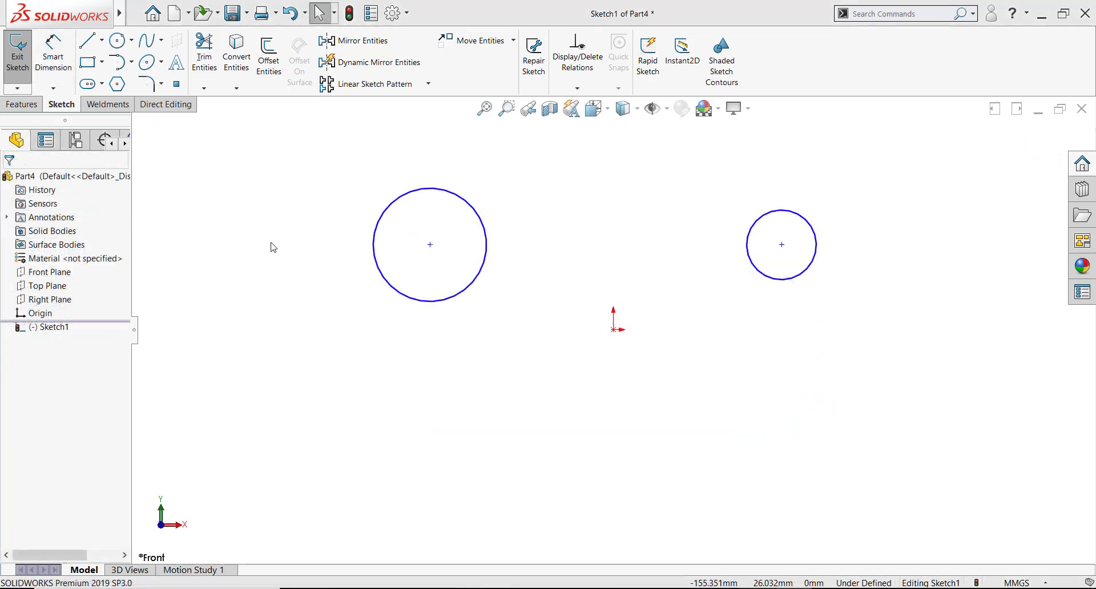
Step: Dimension the two circles centre-to-centre at 172.426, placed below them
left_click(50, 53)
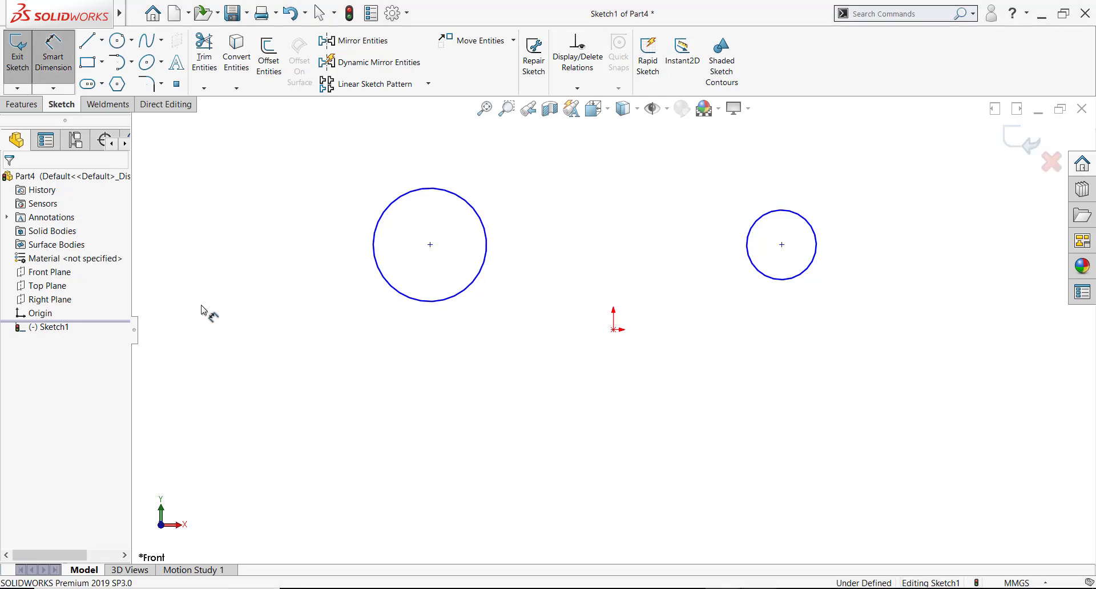
left_click(464, 295)
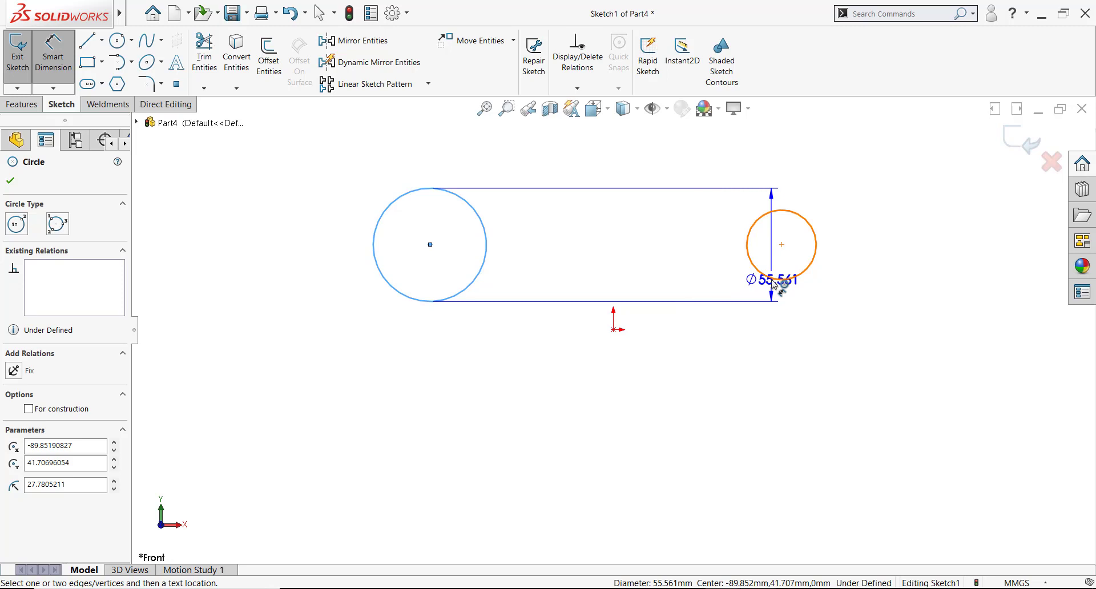
left_click(772, 283)
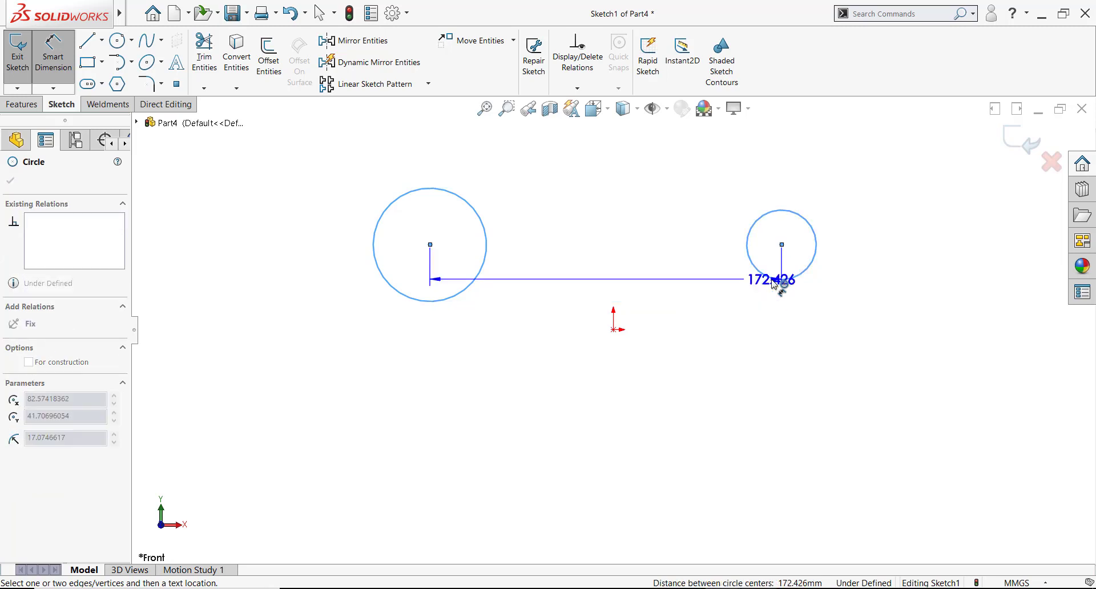
left_click(590, 402)
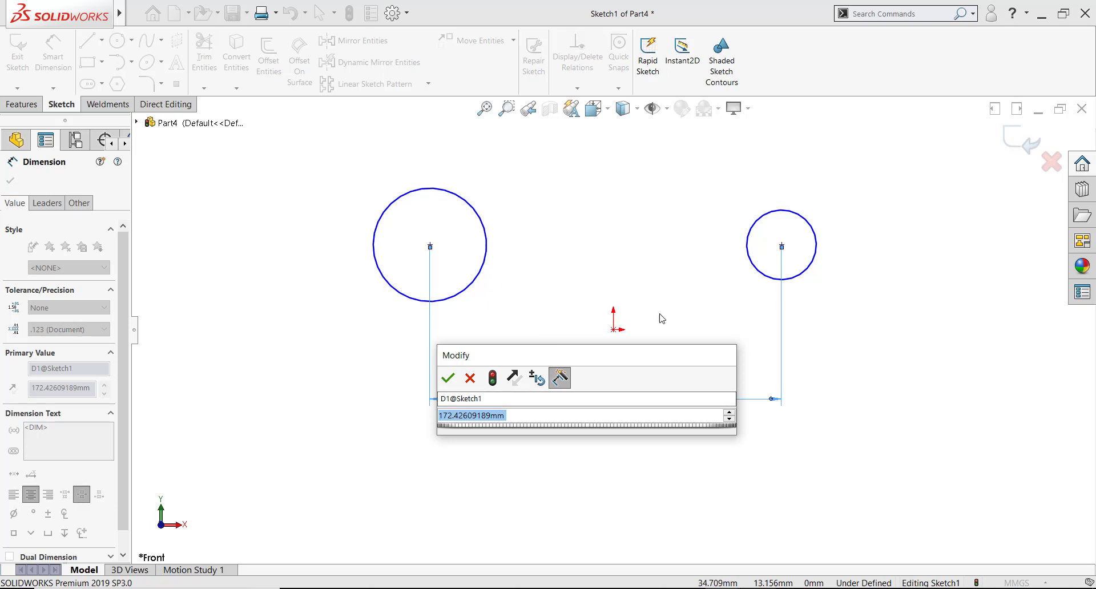
left_click(447, 378)
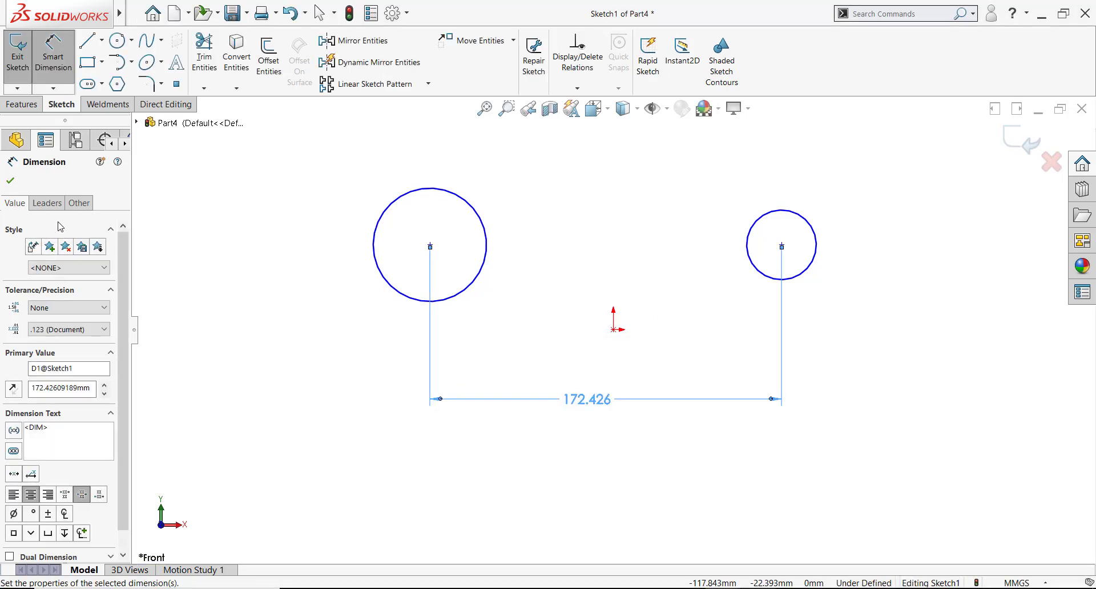
left_click(47, 203)
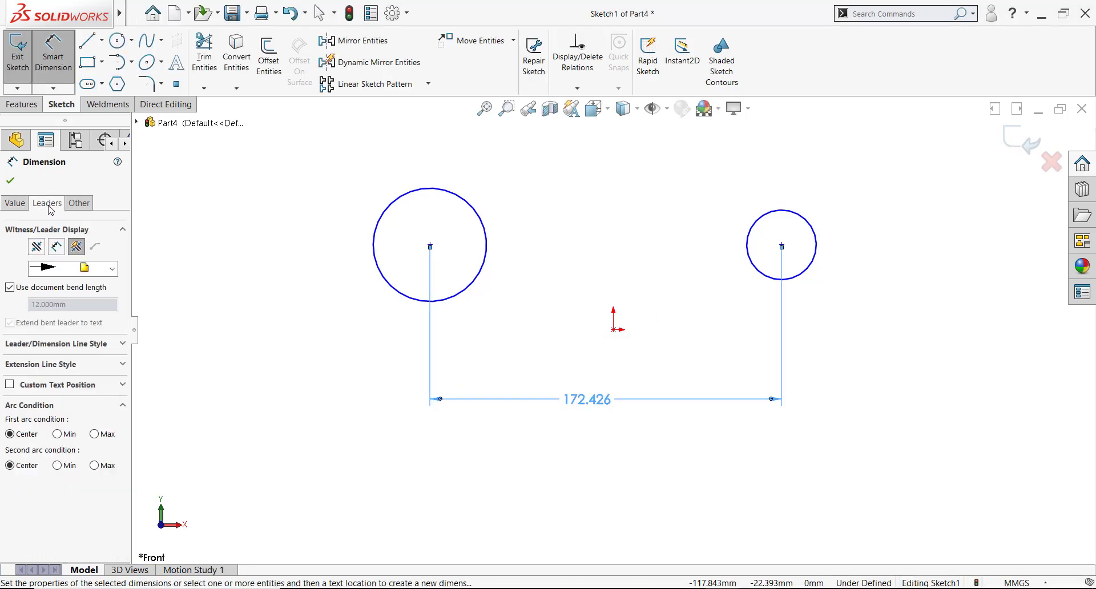
Step: Cycle through Min, Max and Center arc conditions, finishing with First Center, Second Max (189.501)
left_click(57, 434)
left_click(59, 466)
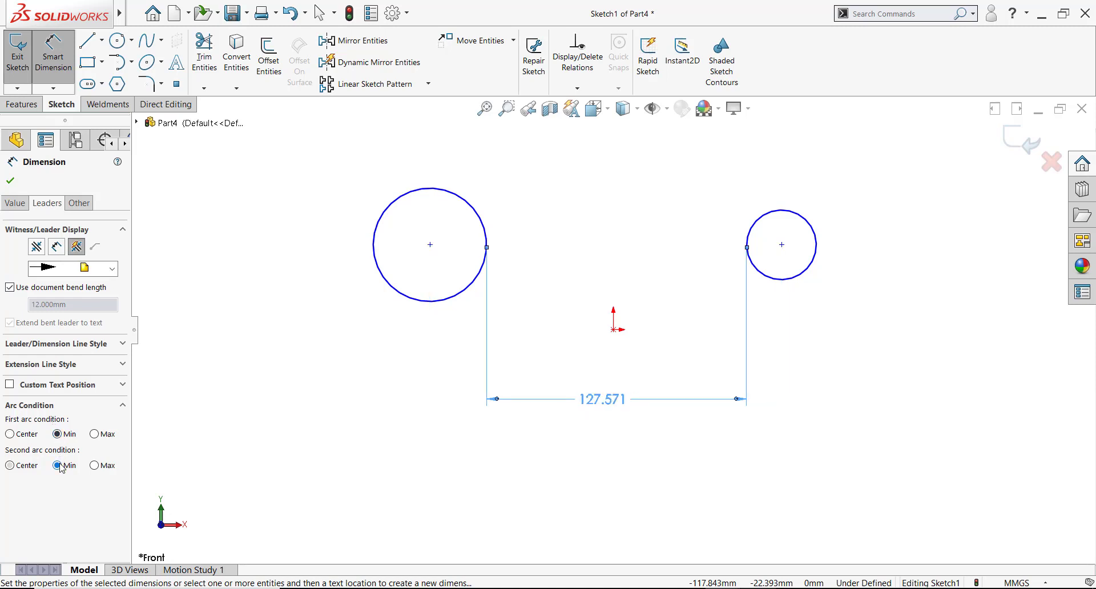
left_click(95, 434)
left_click(95, 465)
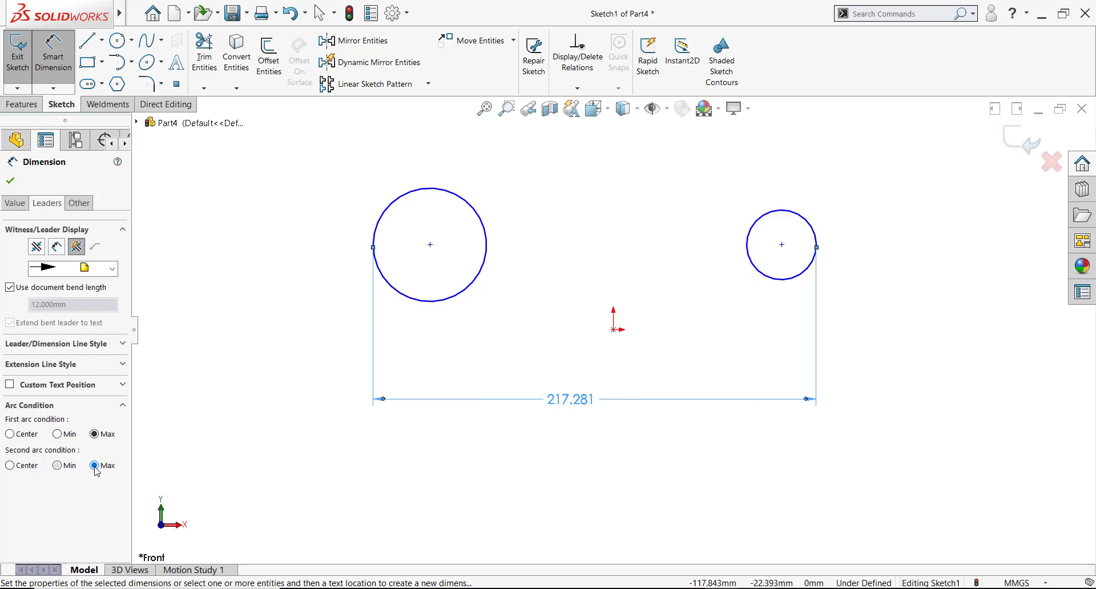
left_click(57, 433)
left_click(10, 465)
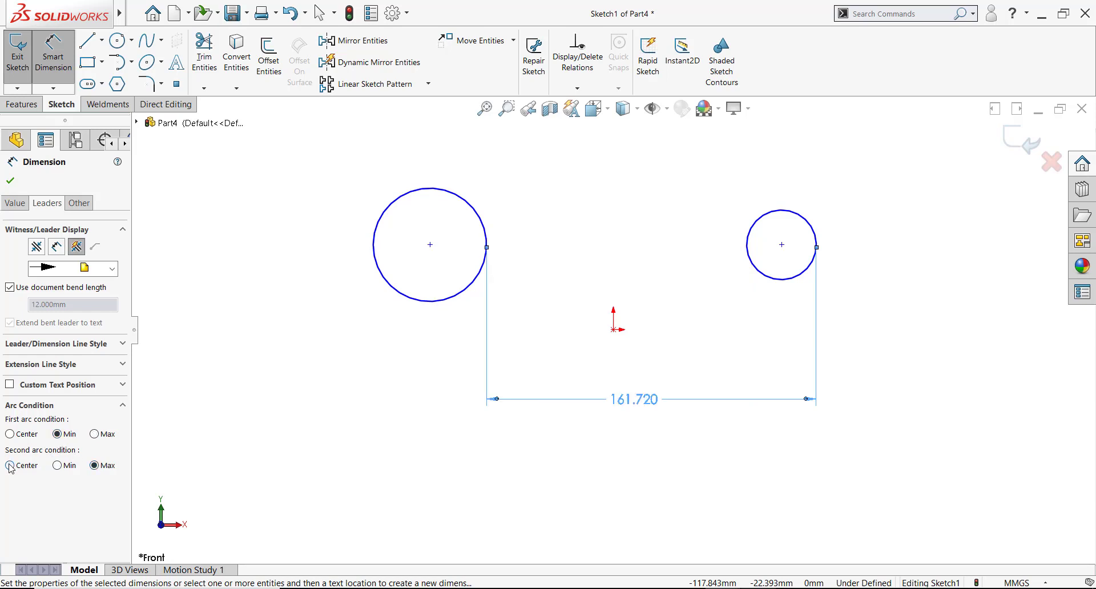
left_click(10, 434)
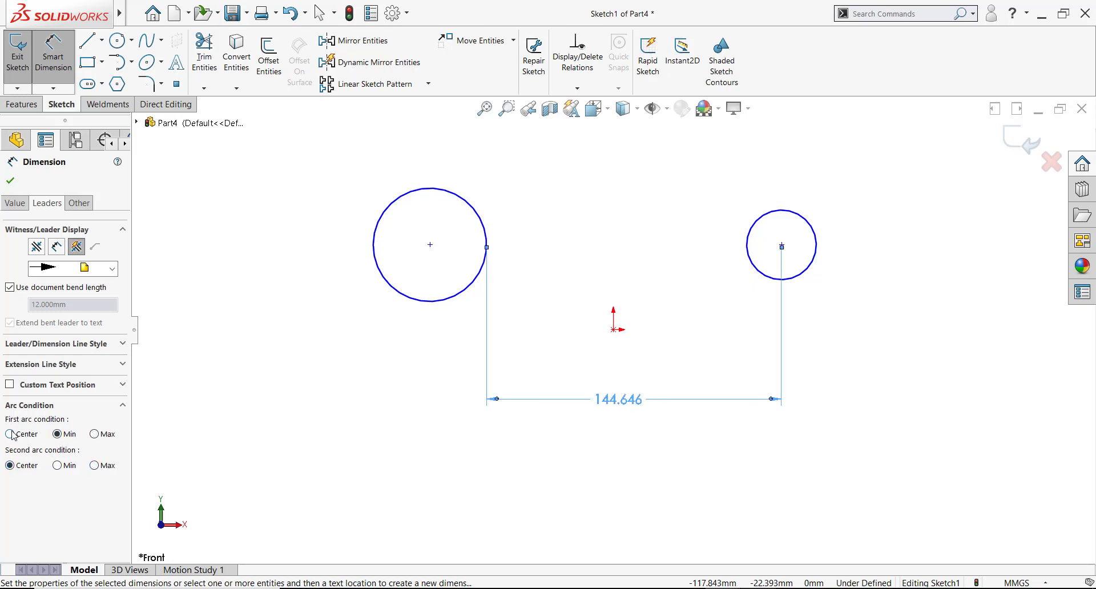
left_click(95, 465)
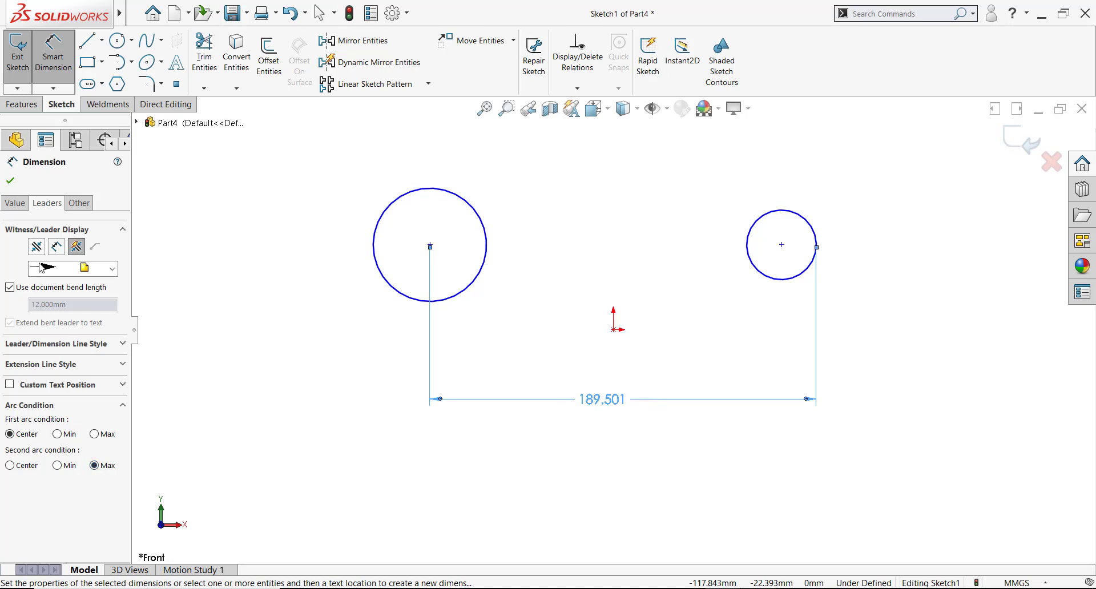
left_click(11, 180)
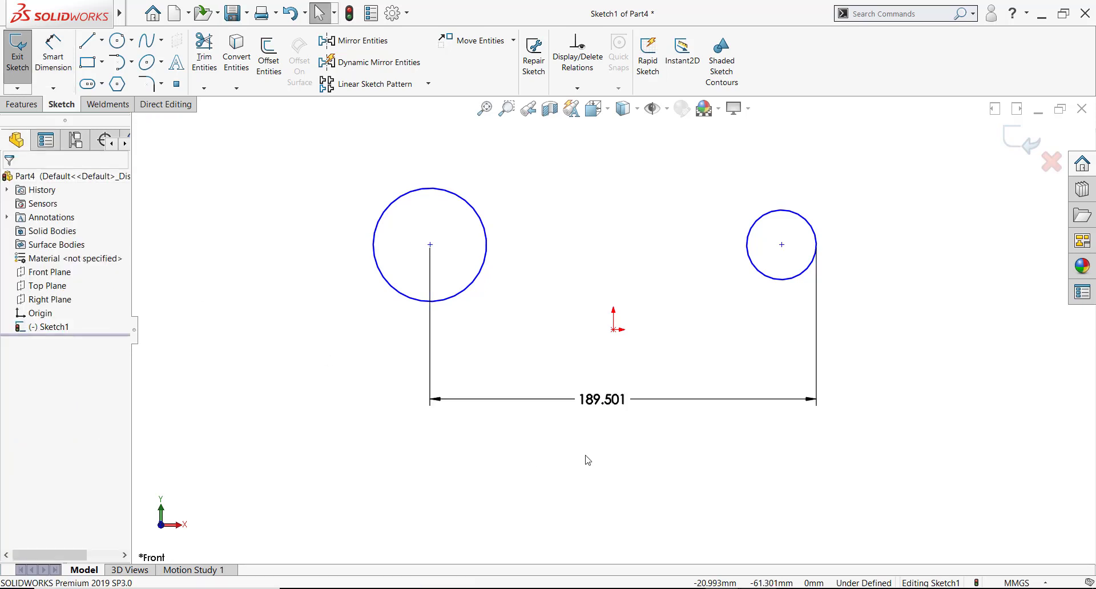
Step: Drag the dimension's ends onto both circles' near edges, giving 127.571, and reselect it
left_click(627, 412)
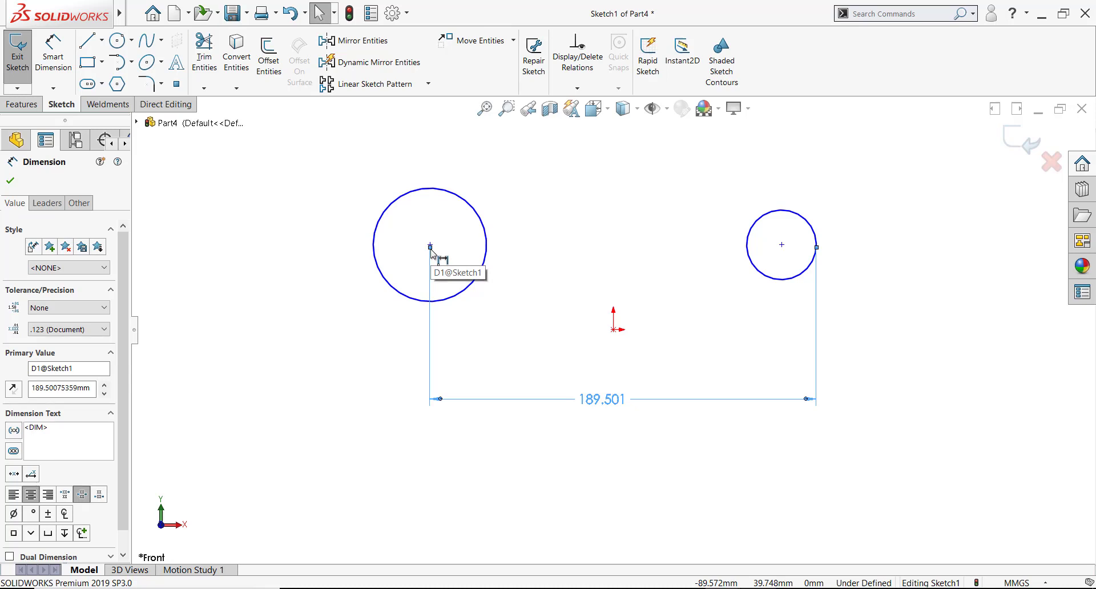
mouse_move(431, 250)
left_mouse_down()
mouse_move(374, 244)
mouse_move(488, 246)
left_mouse_up()
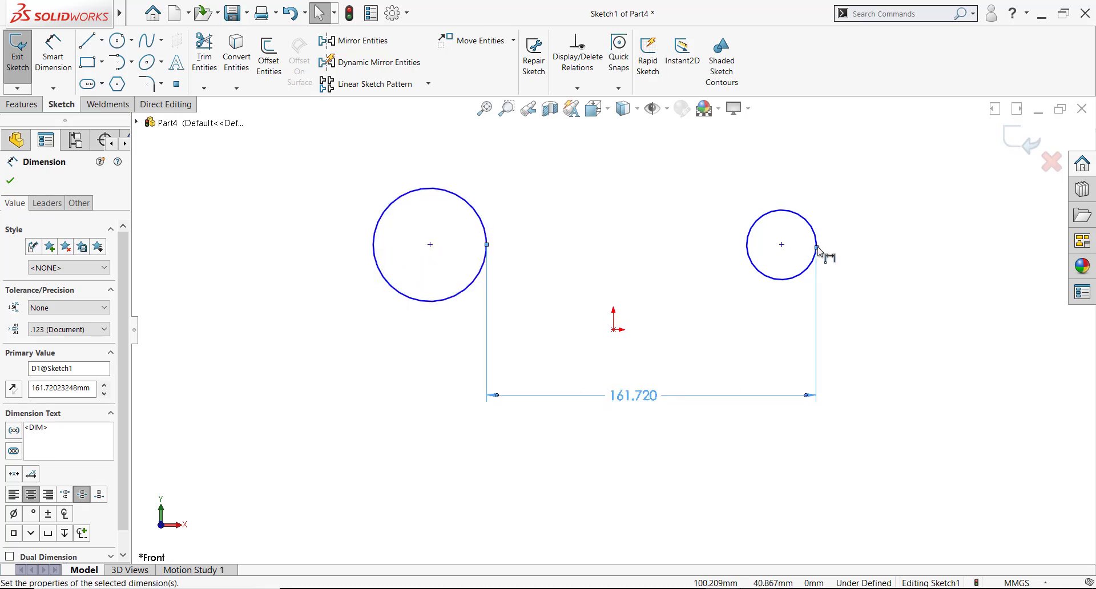
left_click_drag(816, 249, 747, 244)
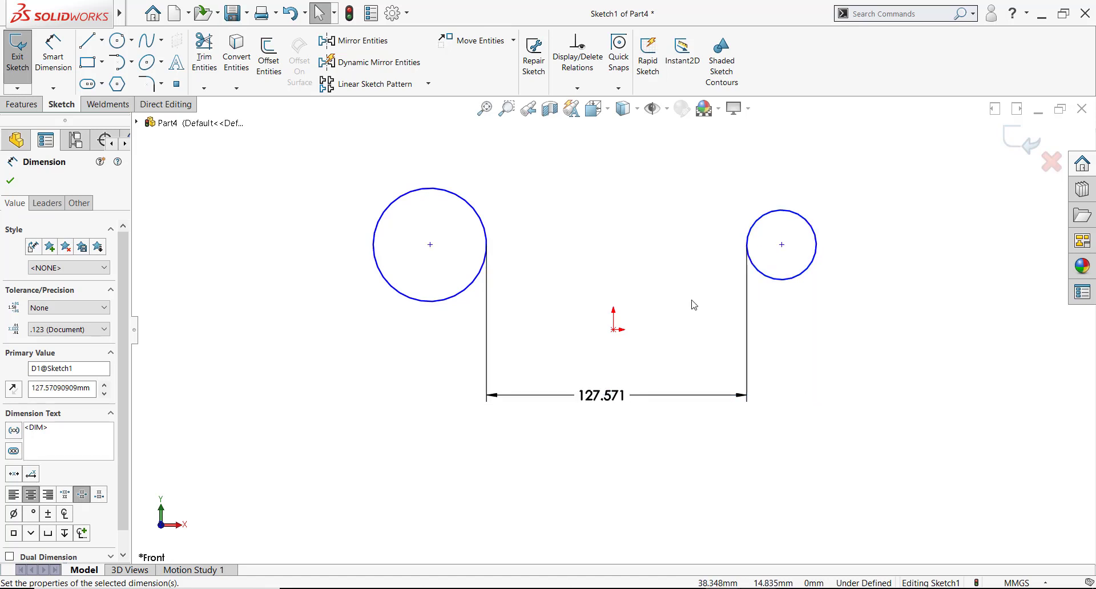
left_click(594, 403)
Step: Delete the old dimension and redimension the circles' facing edges at 127.571, placed below
key("Delete")
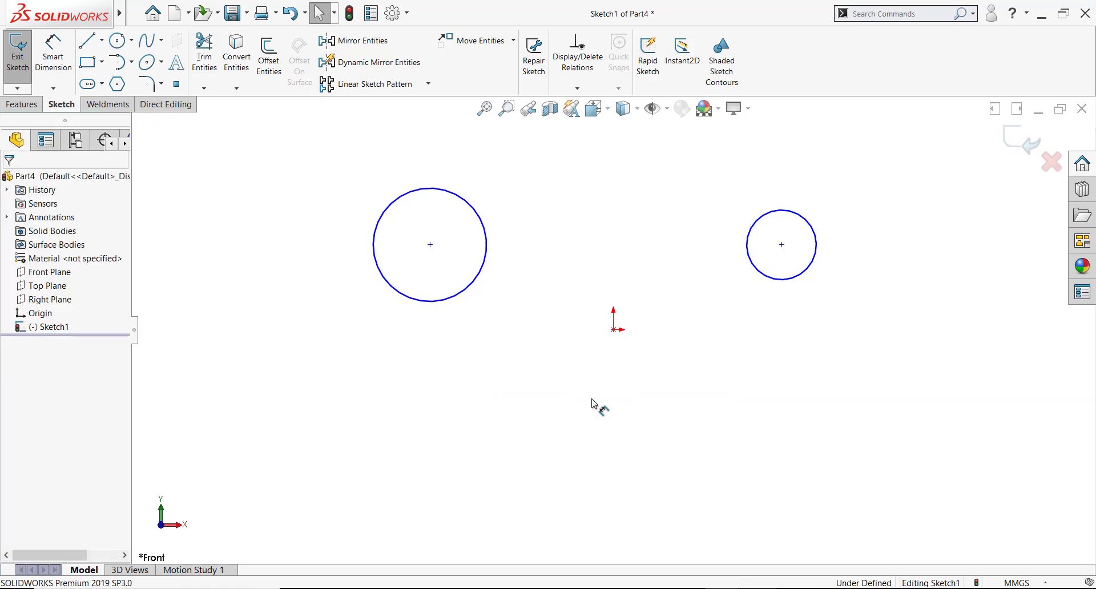
left_click(53, 57)
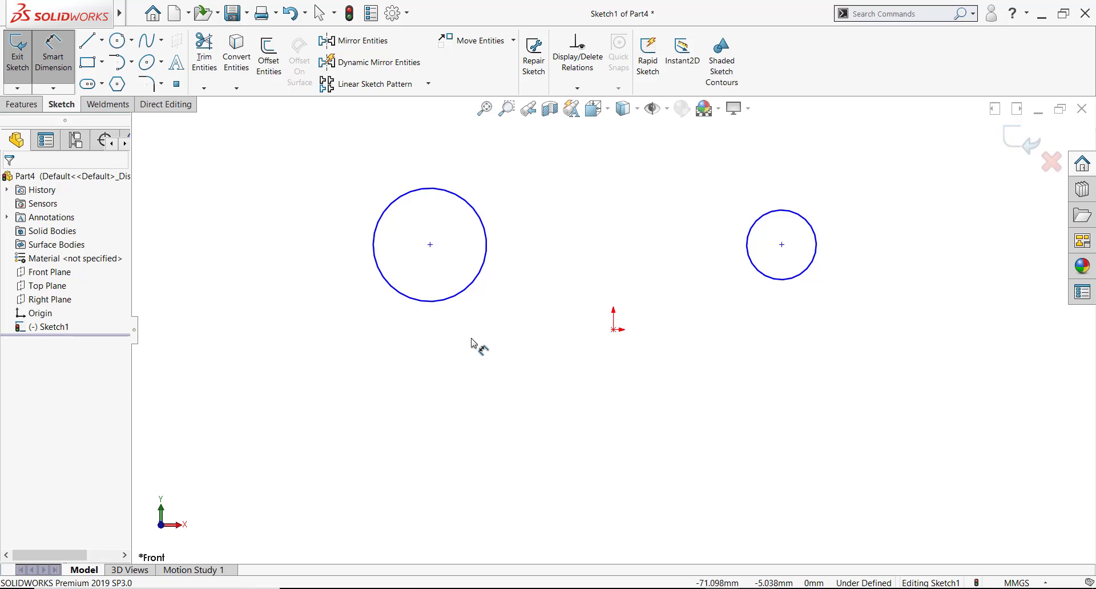
left_click(485, 263)
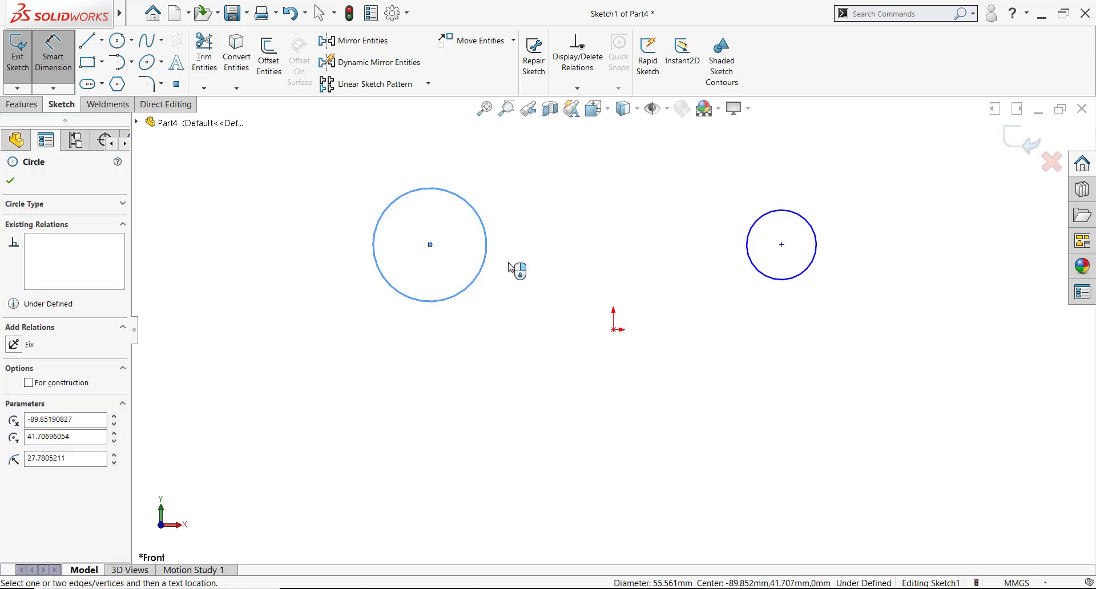
left_click(759, 274)
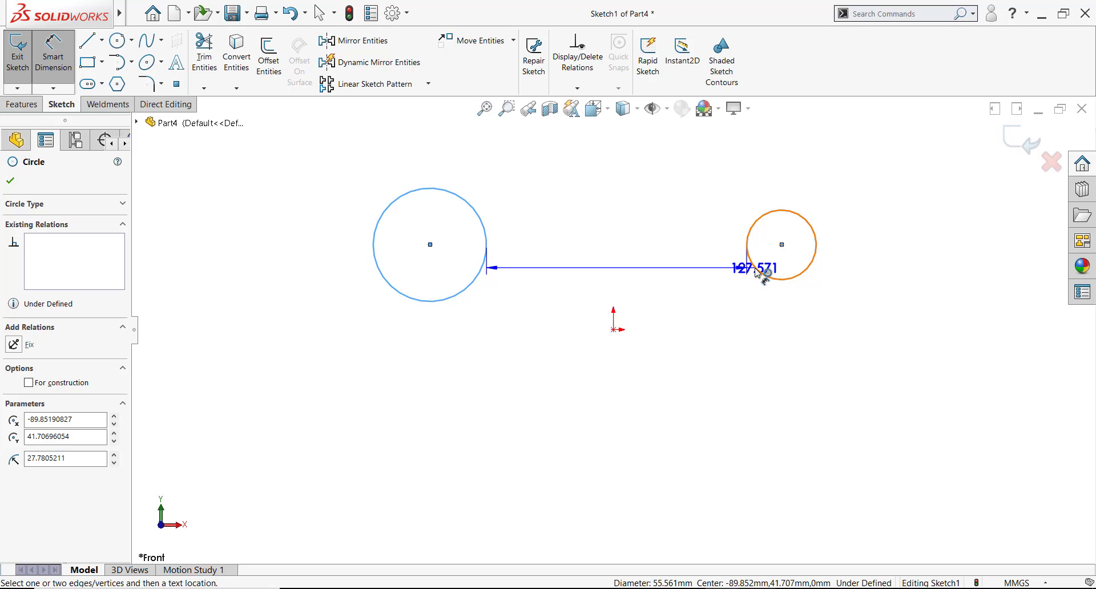
left_click(759, 274)
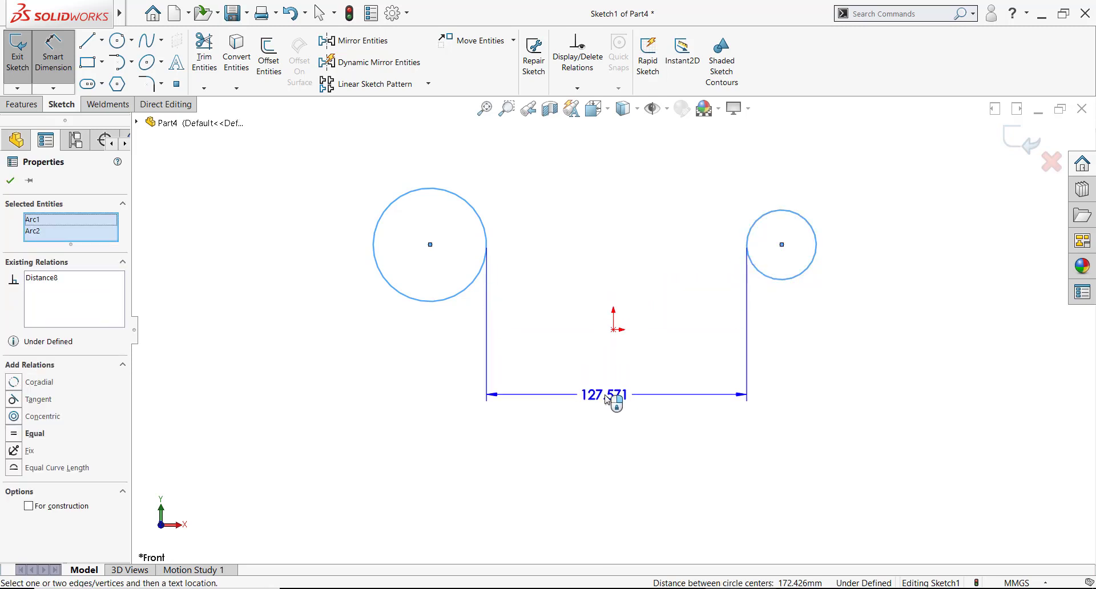
left_click(608, 398)
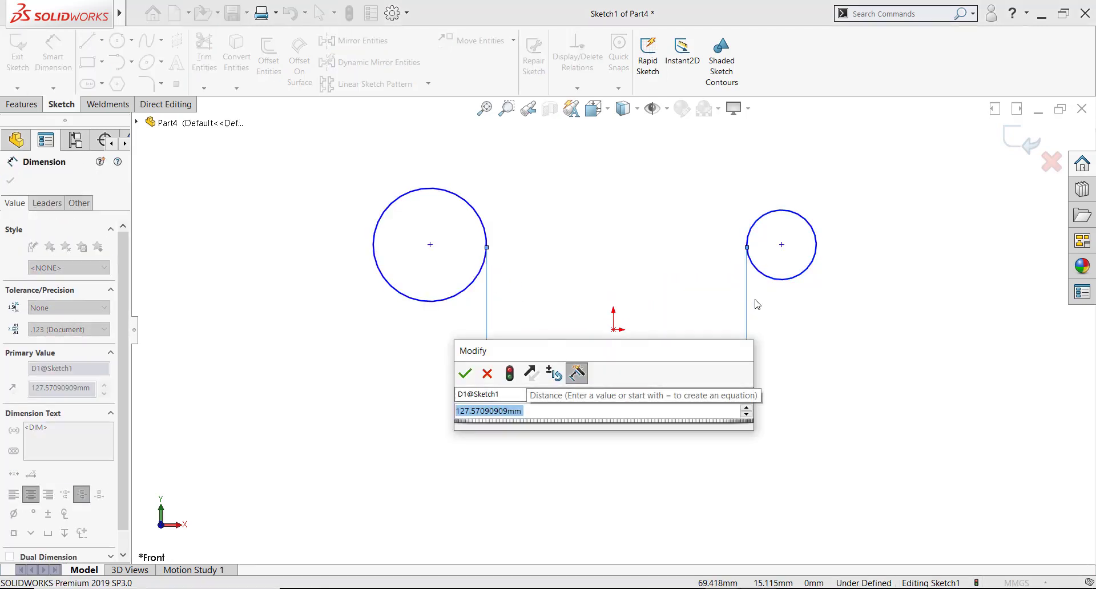
left_click(465, 373)
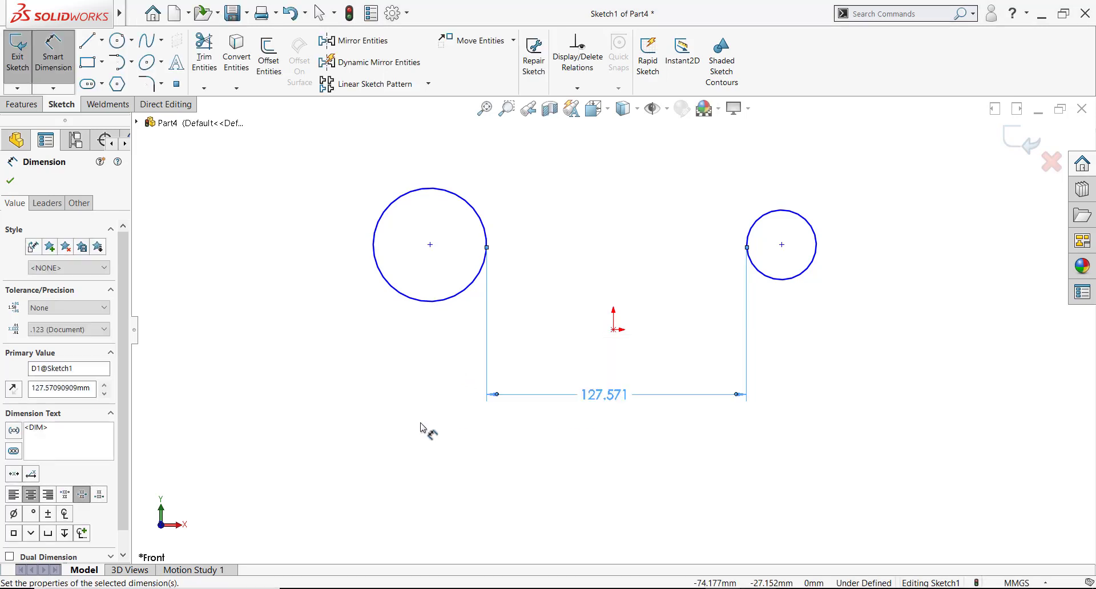